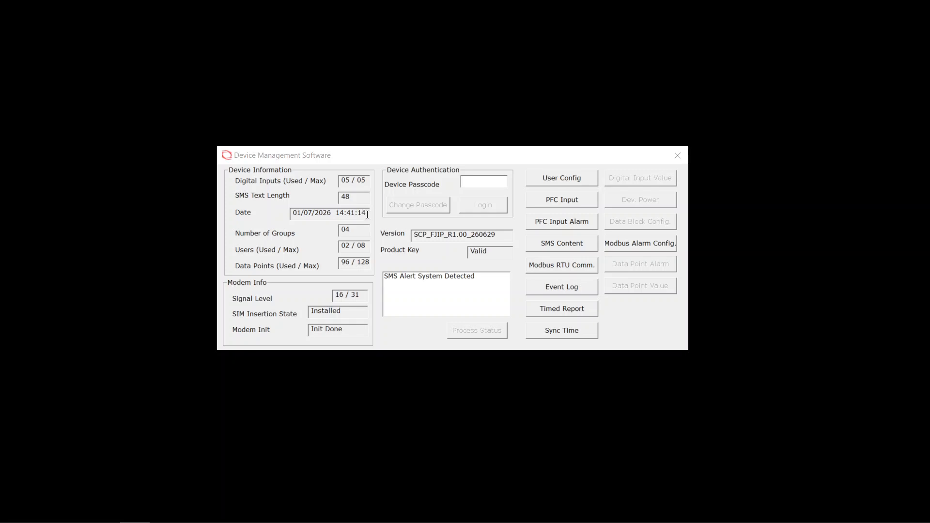
Step: Review the user configuration, checking the first user's mobile number and available user groups, and close it
click(557, 177)
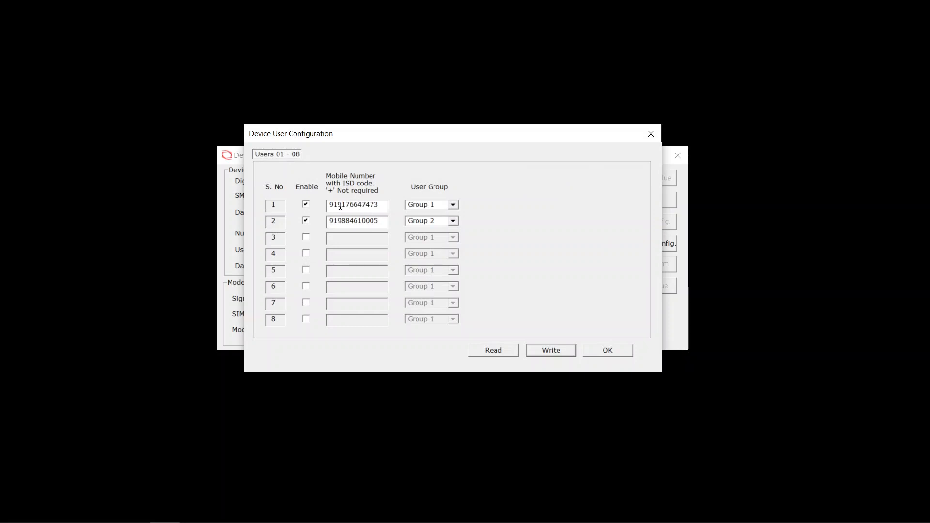
drag(338, 206, 330, 202)
click(454, 206)
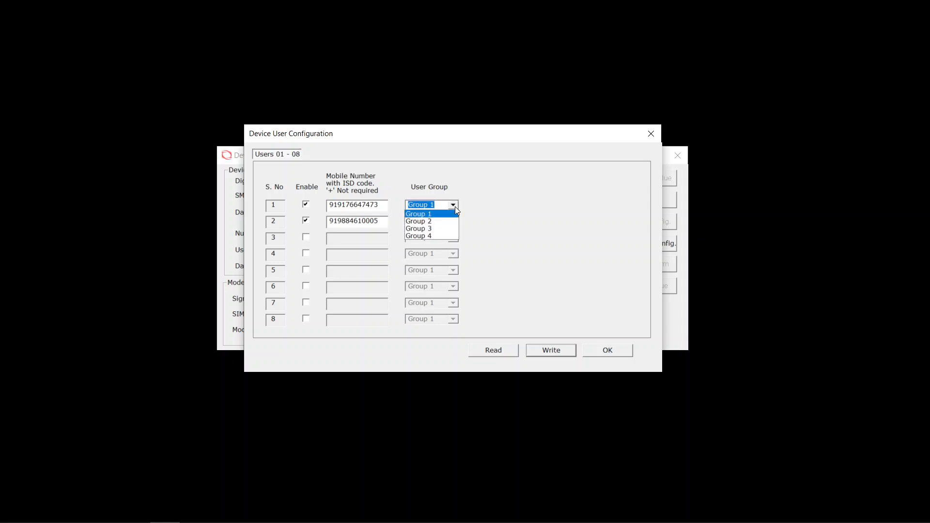
click(455, 207)
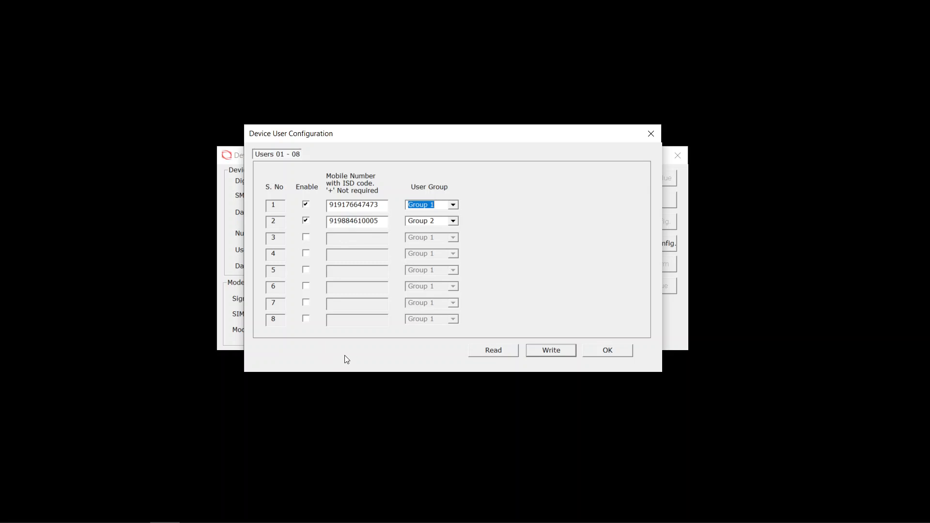
click(605, 350)
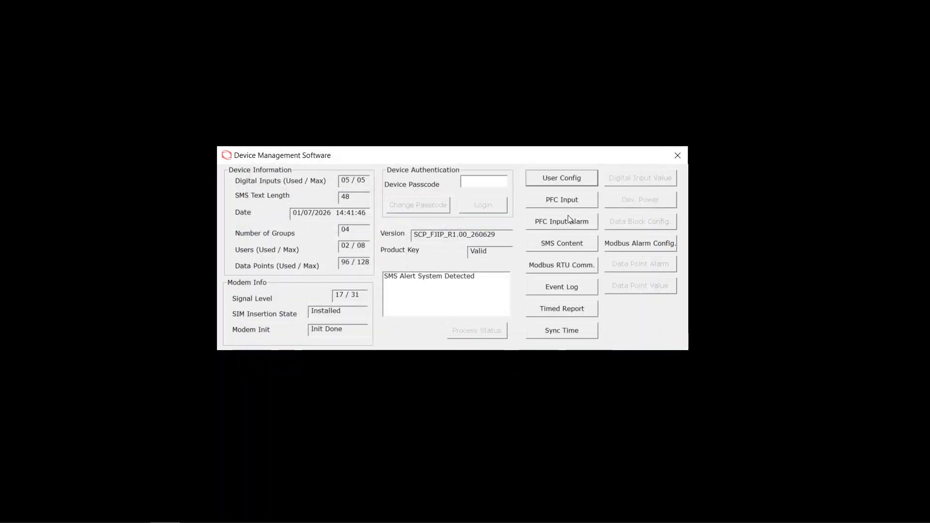
Step: Review the PFC digital input configuration, including each input's enable state, input type, sense method and delay time, and close it
click(562, 201)
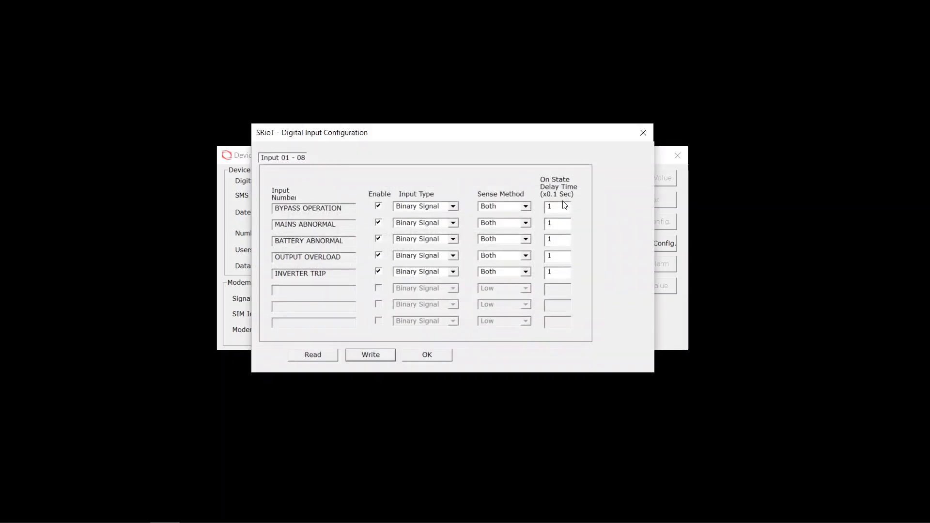
click(377, 222)
click(436, 354)
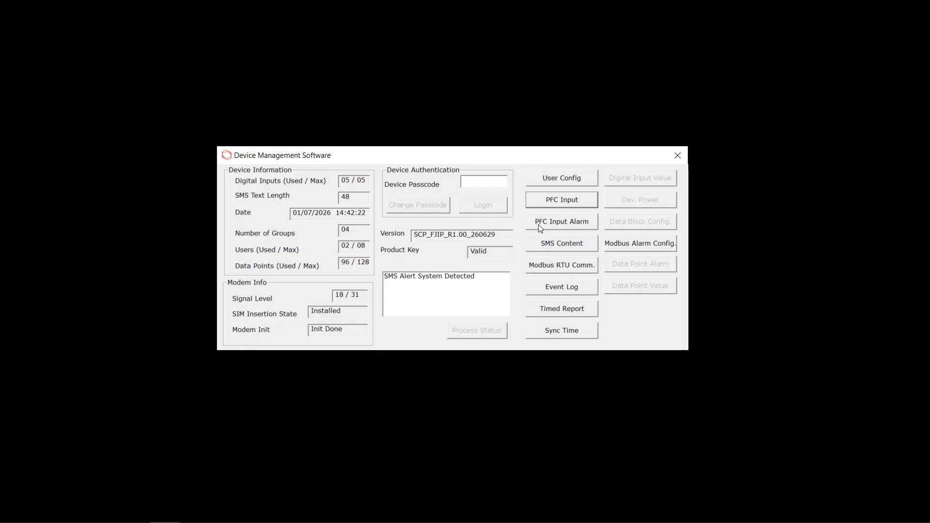
Step: Review the PFC input alarm settings, checking the BYPASS OPERATION condition and group options with Both and Group 1 selected, and close them
click(564, 227)
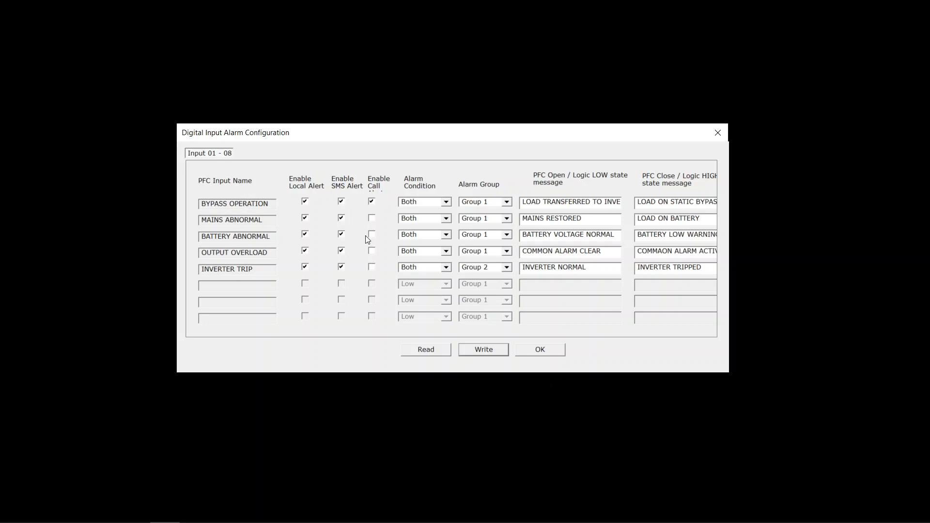
click(446, 202)
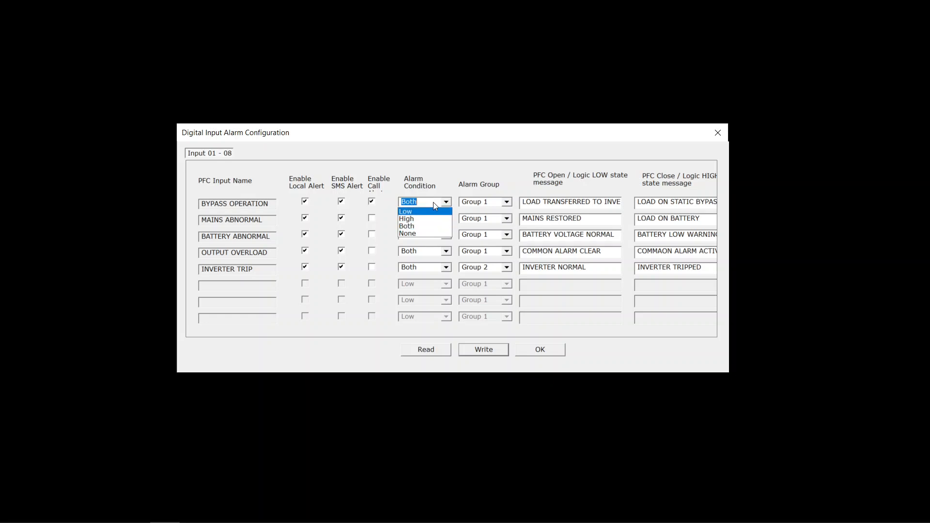
click(417, 227)
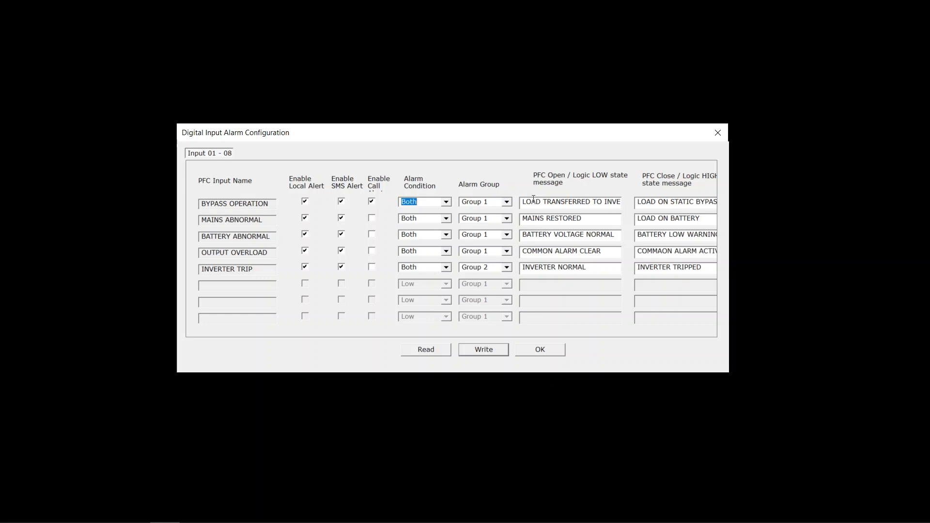
click(506, 202)
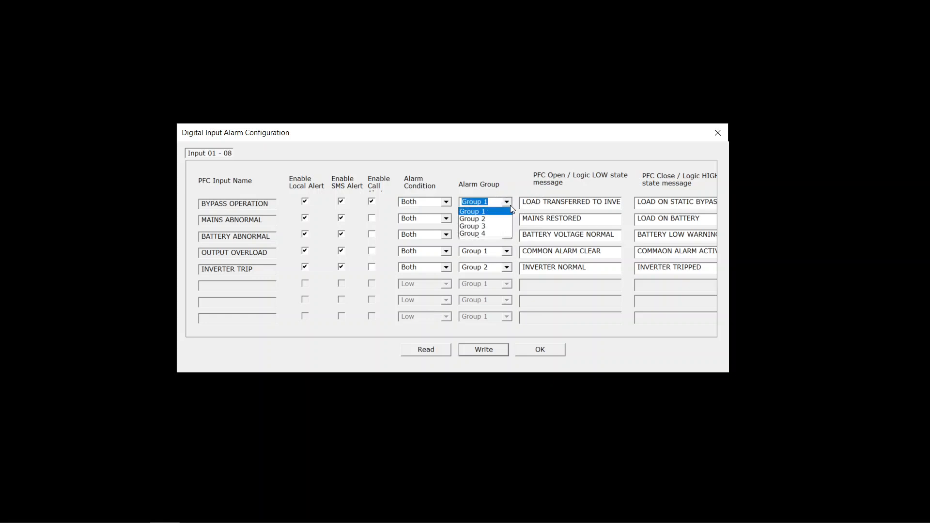
click(510, 205)
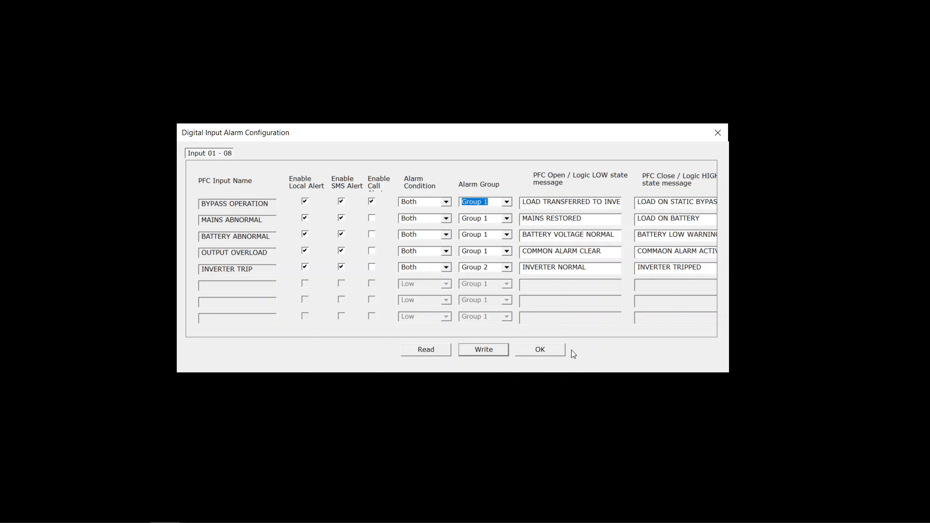
click(542, 351)
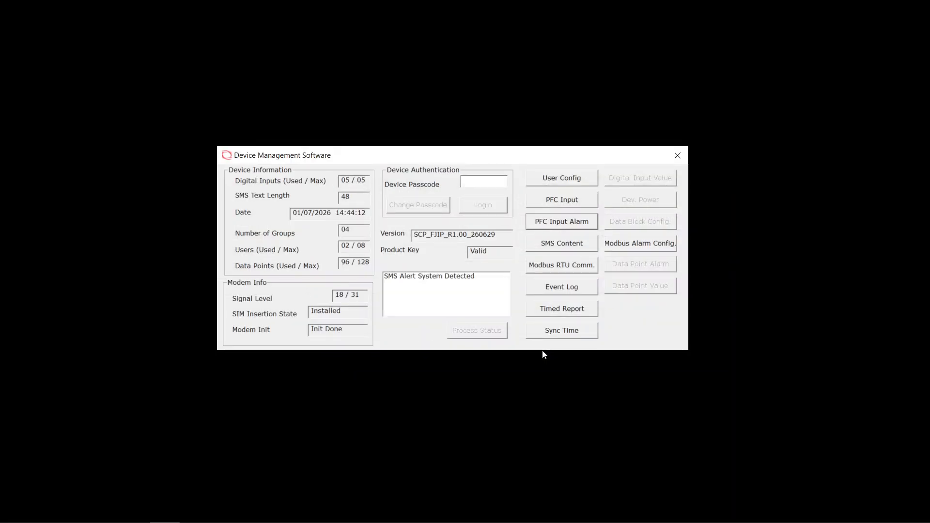
Step: Review the SMS content configuration, including the custom header messages and the recovery time option, and close it
click(558, 245)
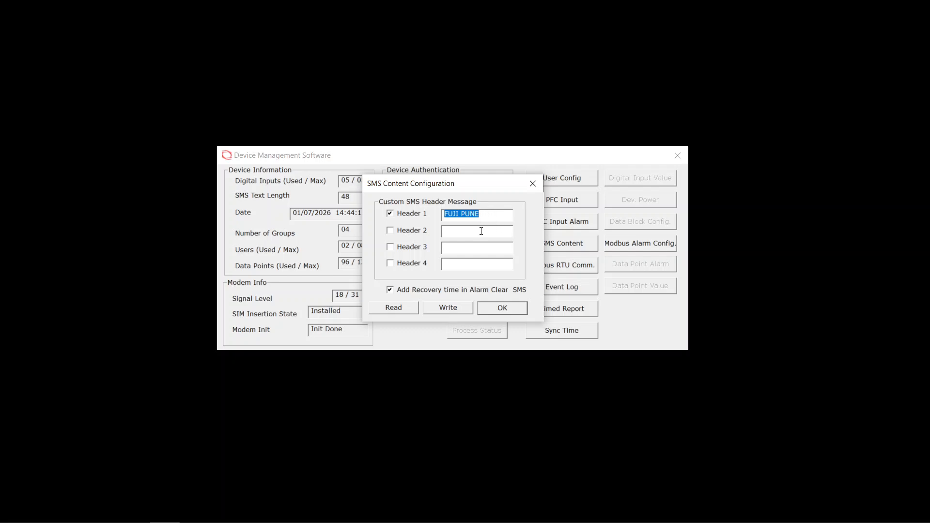
click(481, 232)
click(504, 314)
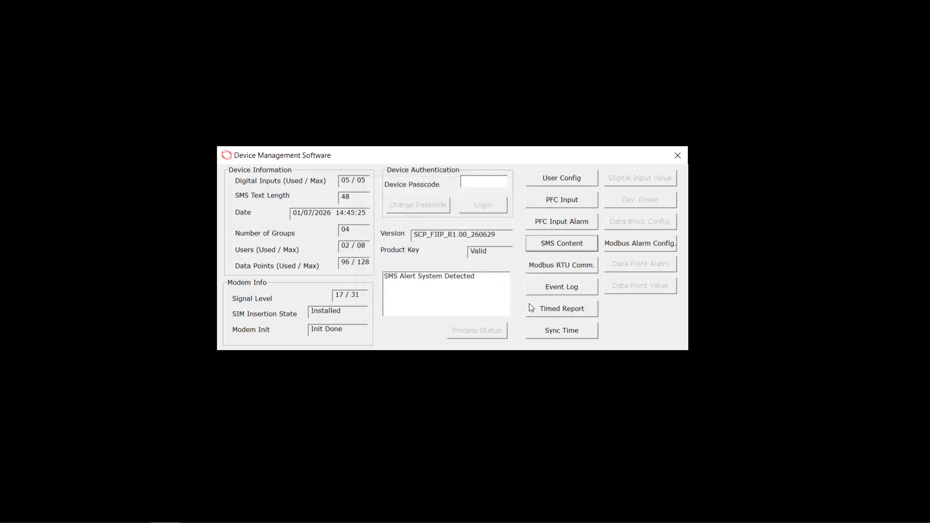
Step: Review the Modbus RTU communication settings and the available SMS Alert Model options, keeping RPOM01070, and close them
click(554, 265)
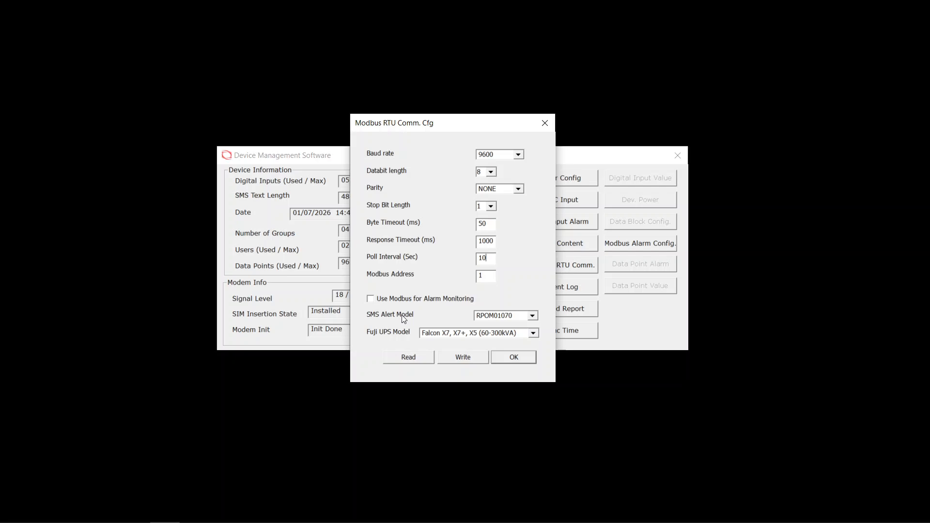
click(532, 316)
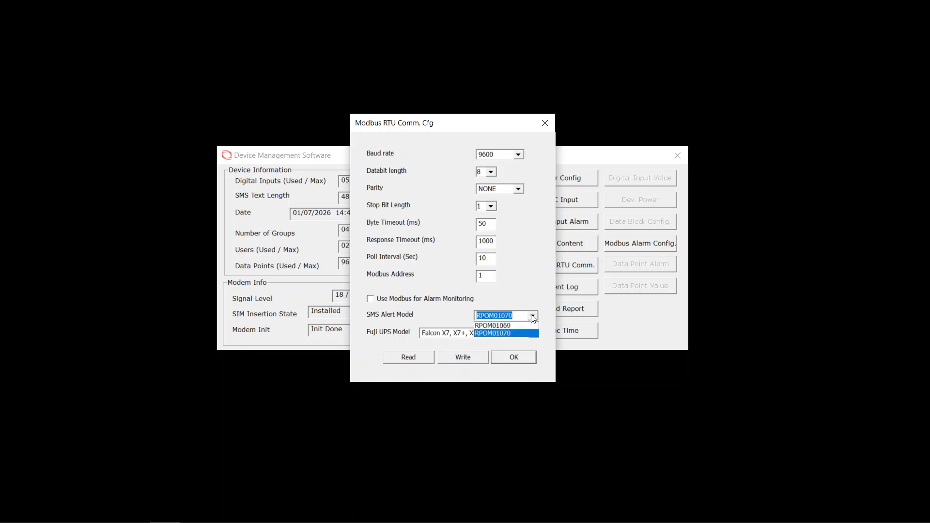
click(532, 316)
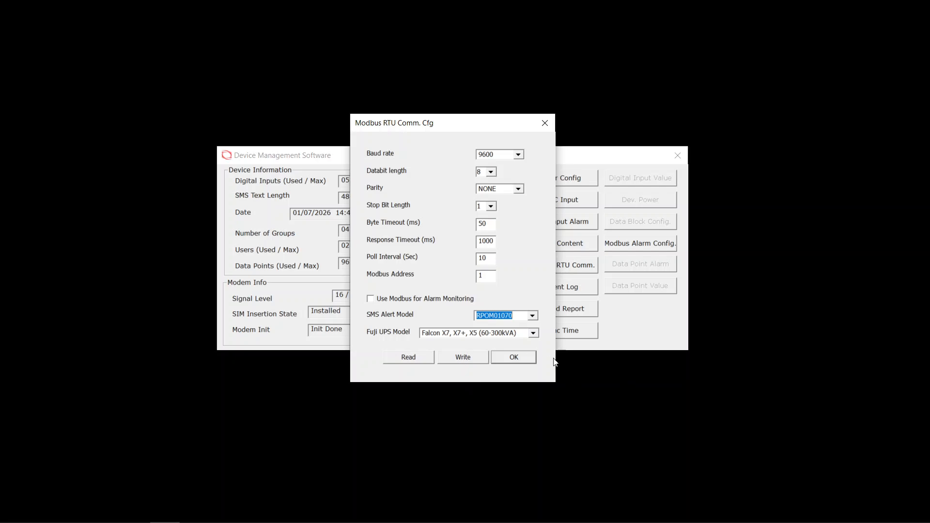
click(530, 353)
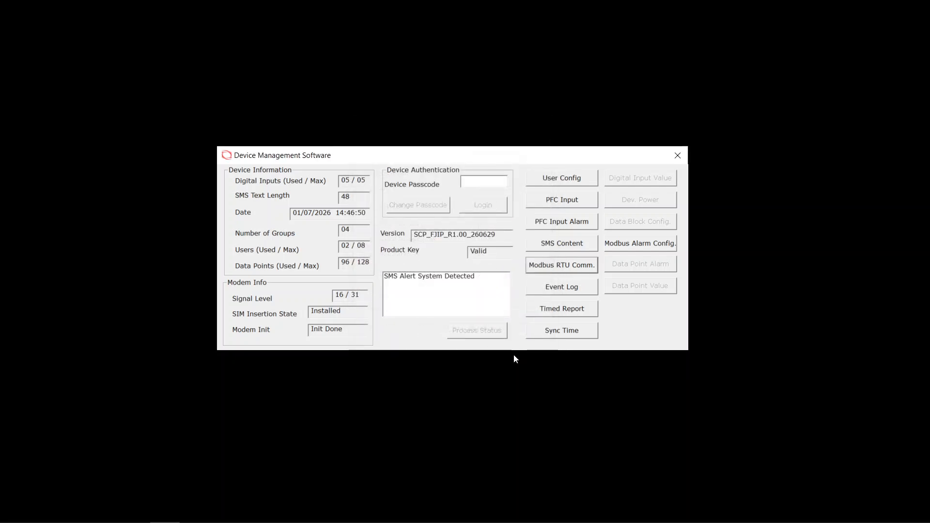
Step: Review the event log and the timed daily status report settings, closing each one
click(568, 286)
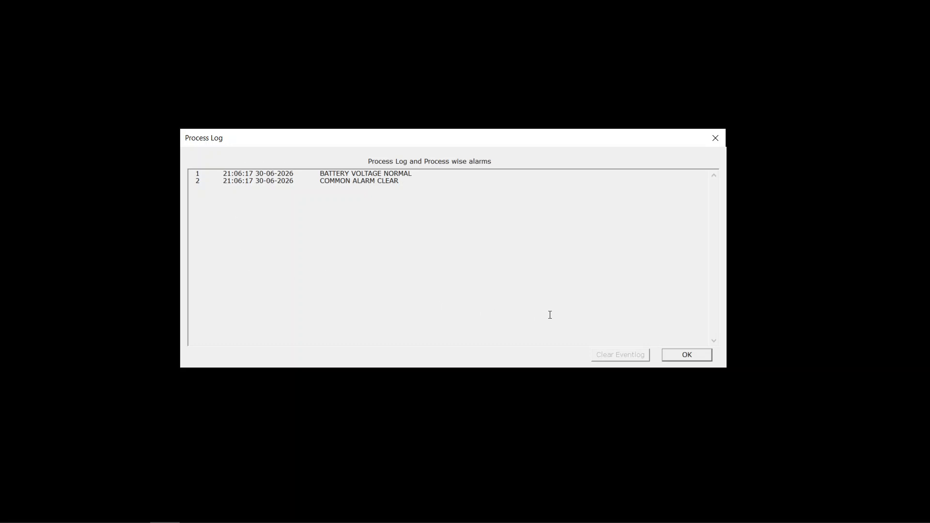
click(695, 354)
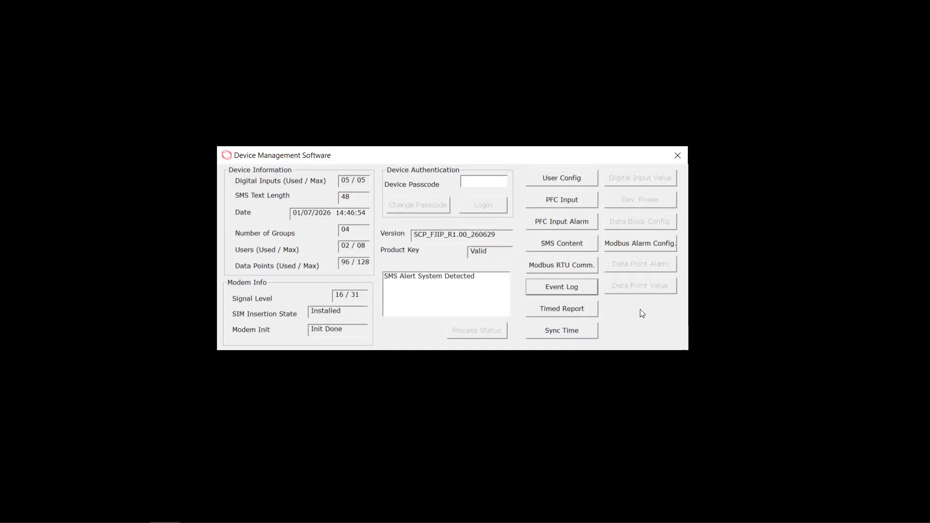
click(571, 309)
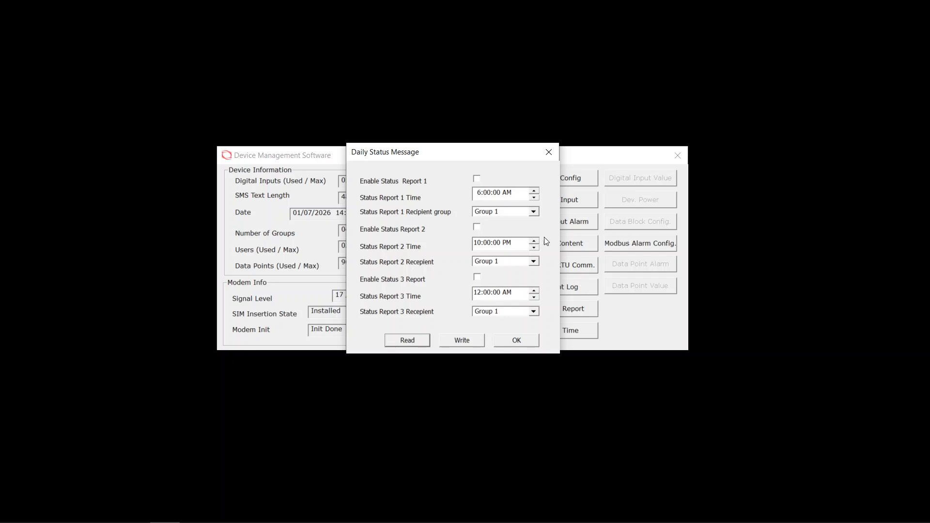
click(527, 345)
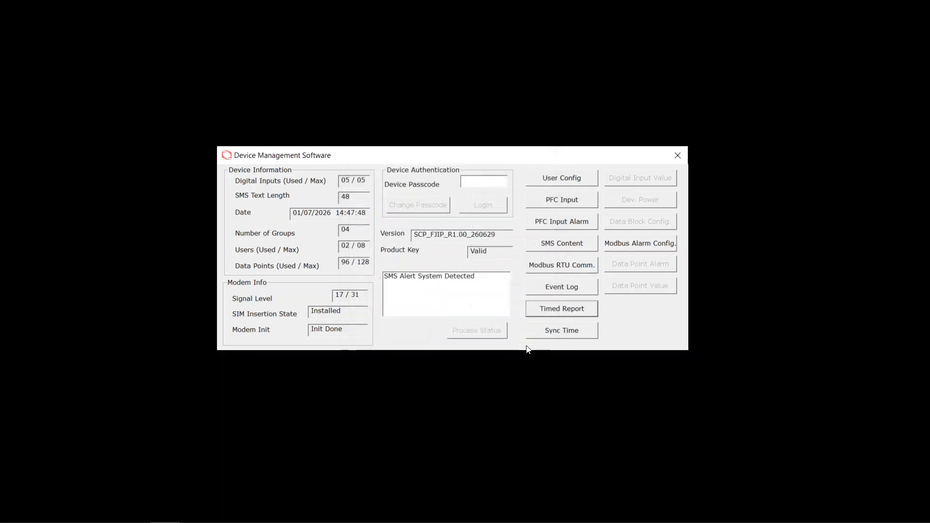
Step: Synchronise the SMS alert device's time
click(572, 335)
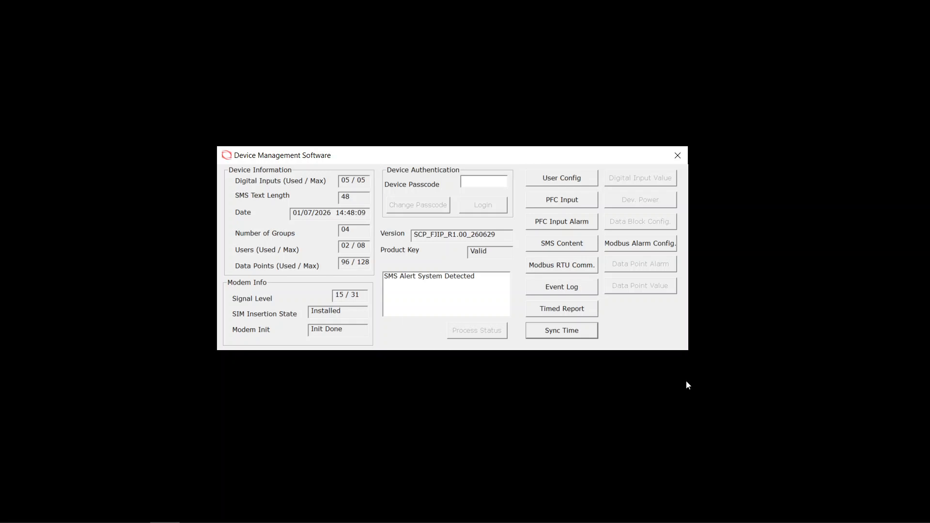
Step: Open the Modbus alarm configuration and review the Data 89 - 96 and Data 01 - 08 alarm pages
click(647, 249)
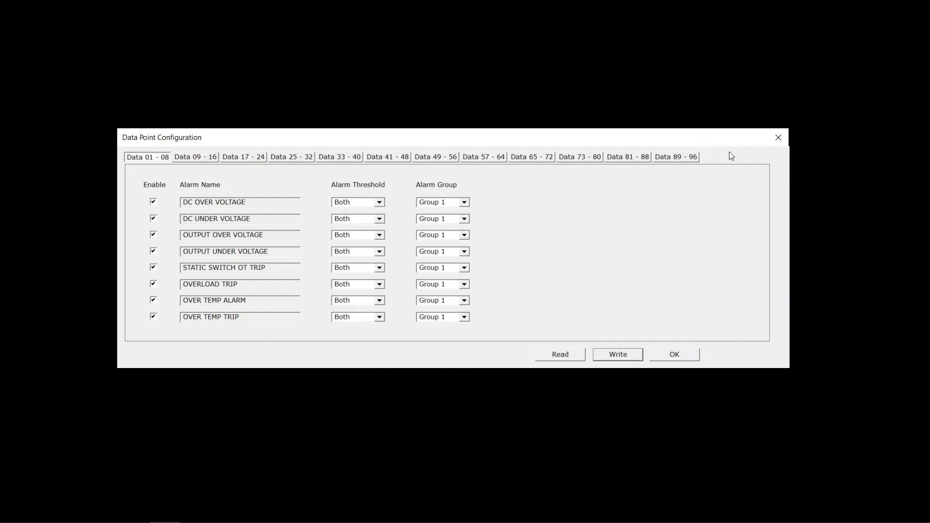
click(684, 157)
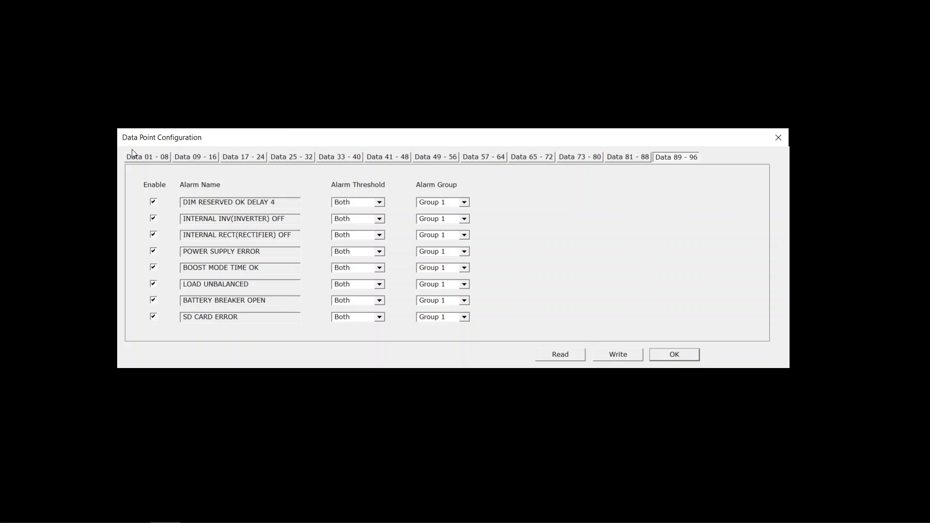
click(149, 158)
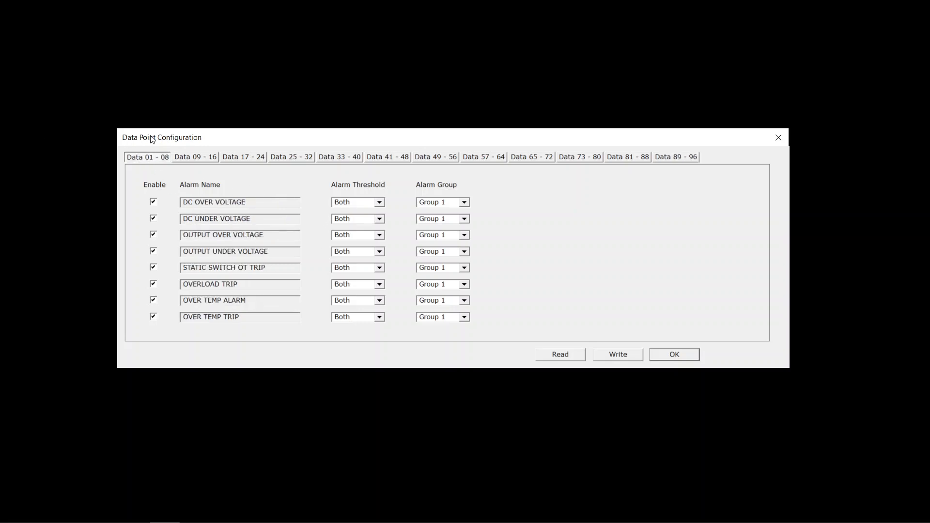
Step: Toggle the DC OVER VOLTAGE alarm off and on again, review its alarm threshold options, and close the configuration
click(153, 203)
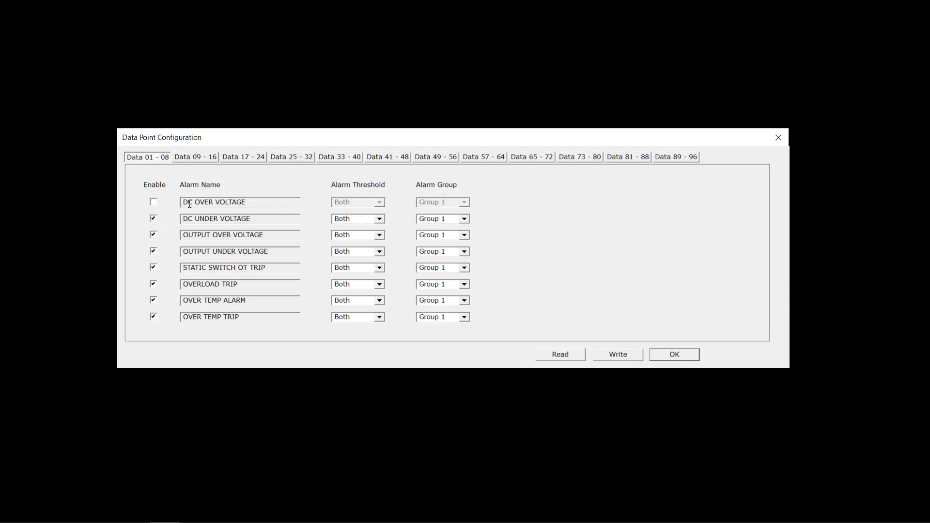
click(154, 203)
click(382, 200)
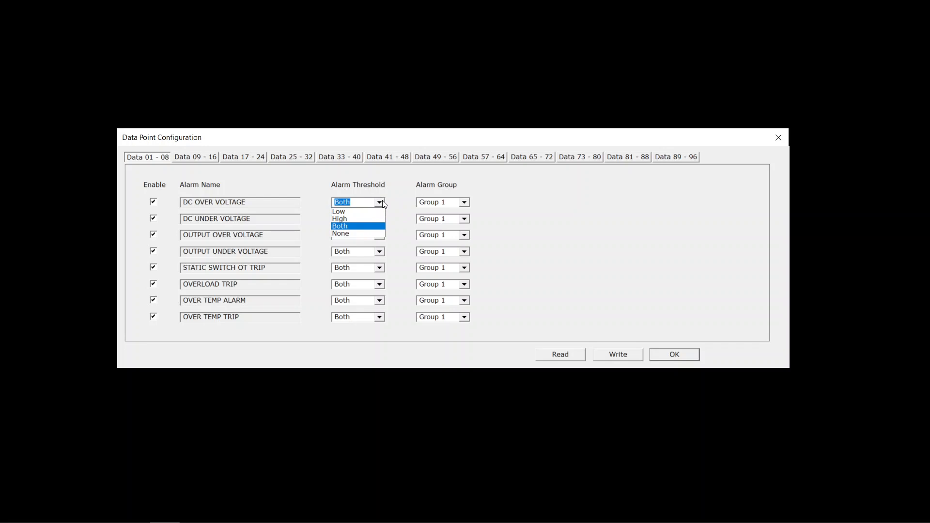
click(382, 199)
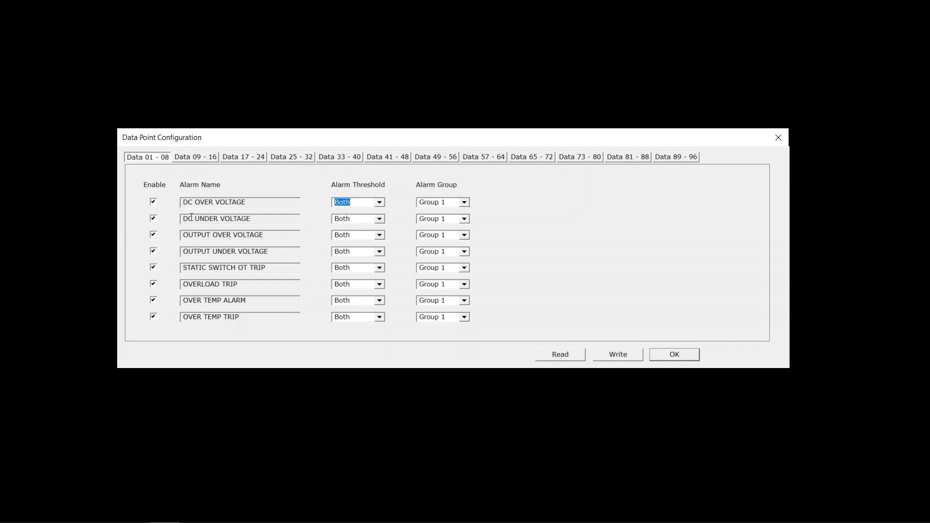
click(260, 205)
click(680, 358)
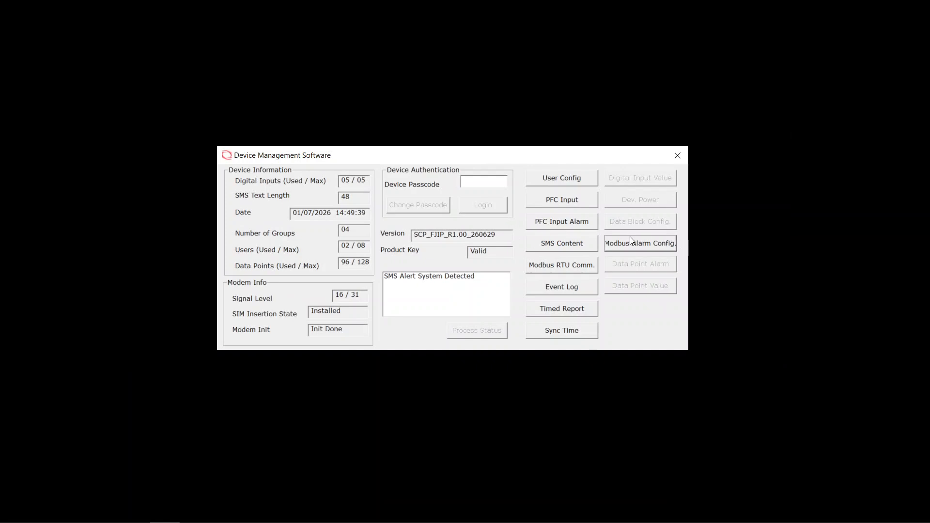
Step: Reopen the Modbus alarm configuration to check the Data 01 - 08 alarms, and close it
click(637, 247)
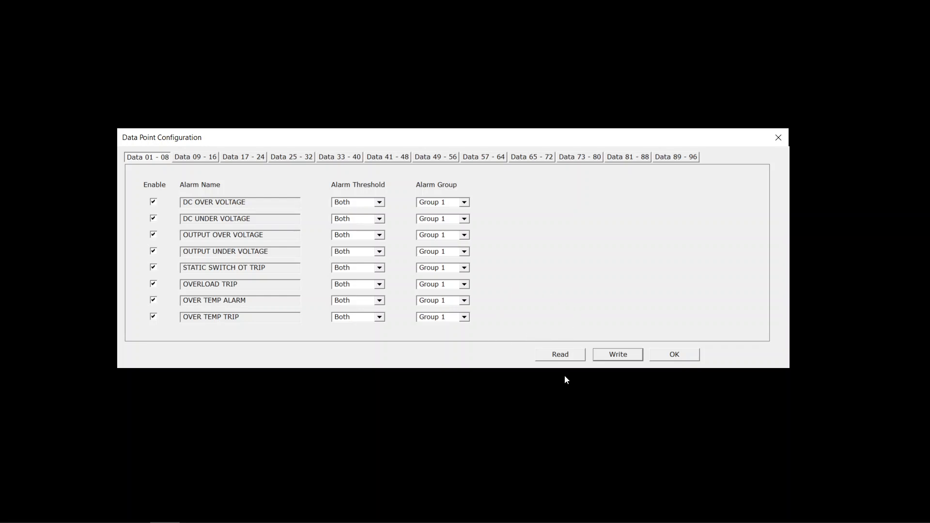
click(674, 352)
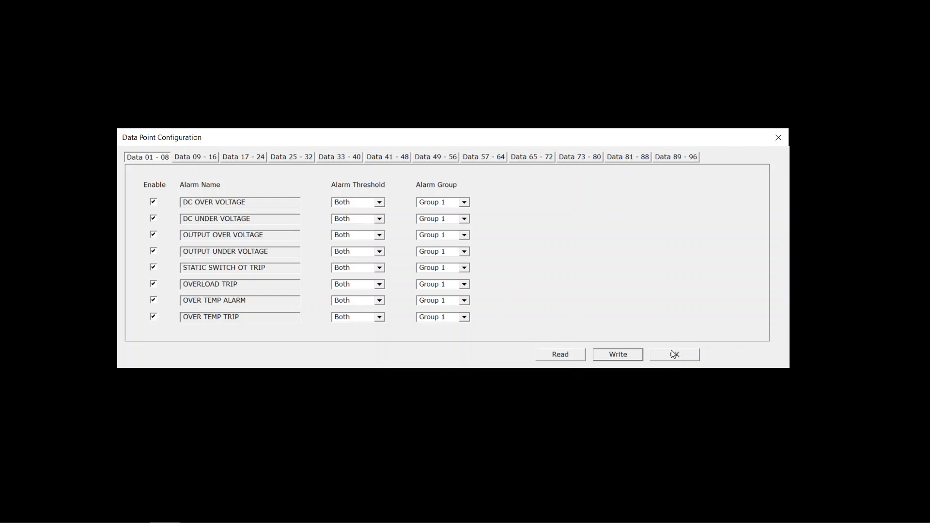